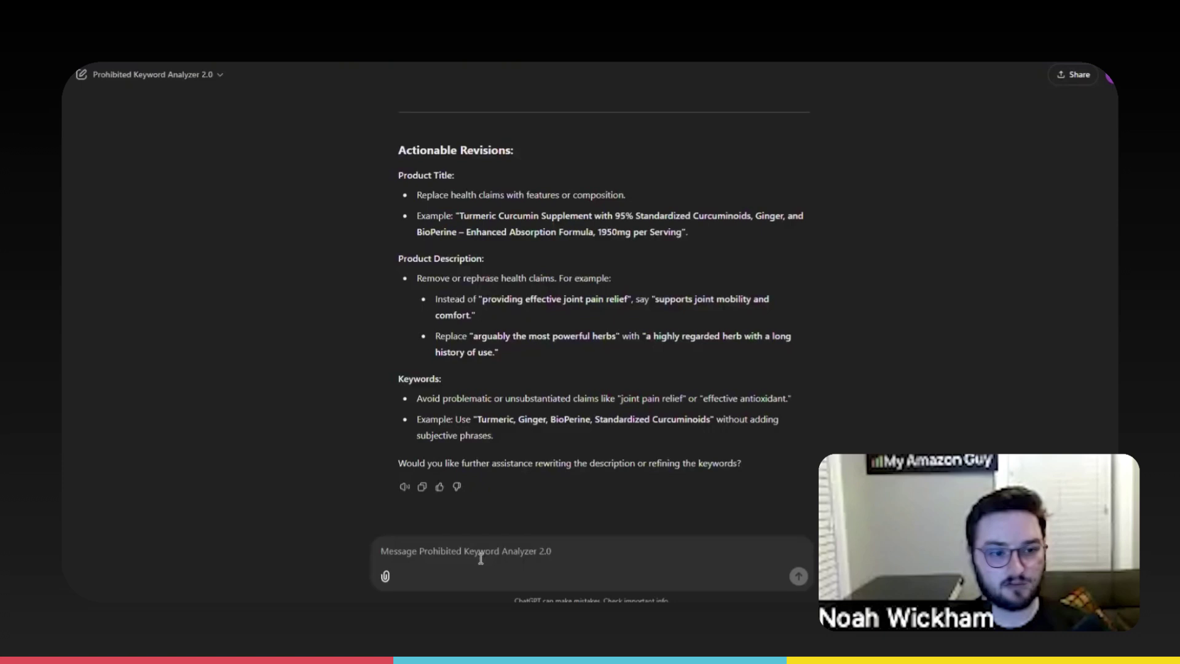
Paste the leg press description into the chat and send it for review.
{"action": "key", "text": "ctrl+v"}
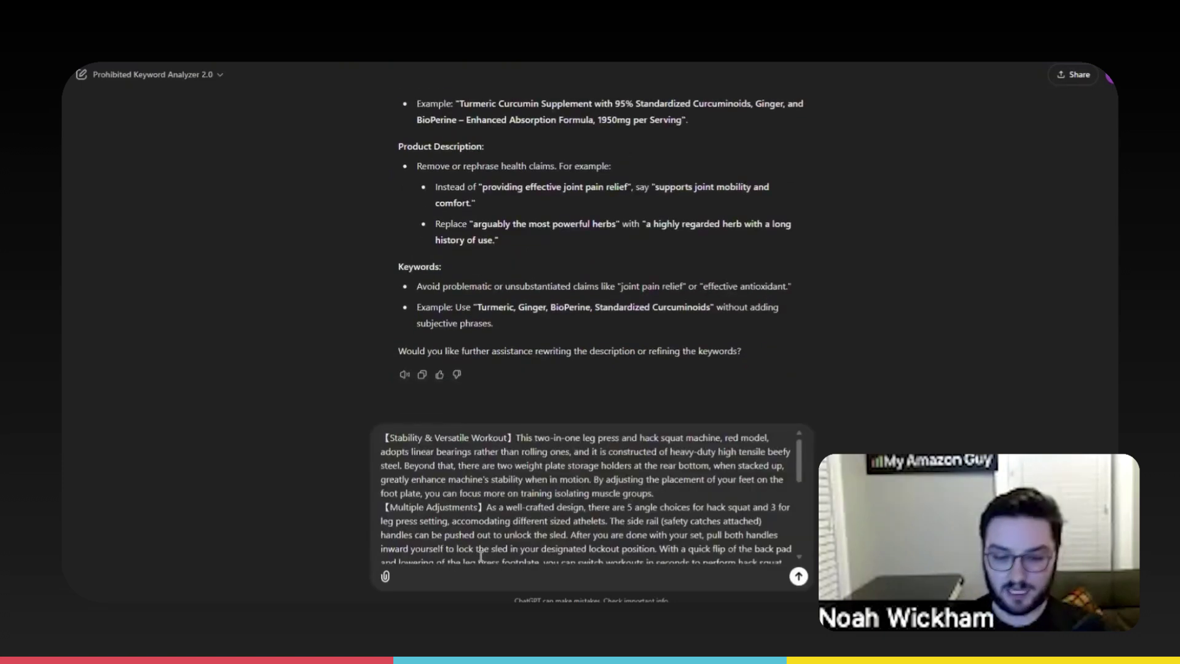
{"action": "key", "text": "Return"}
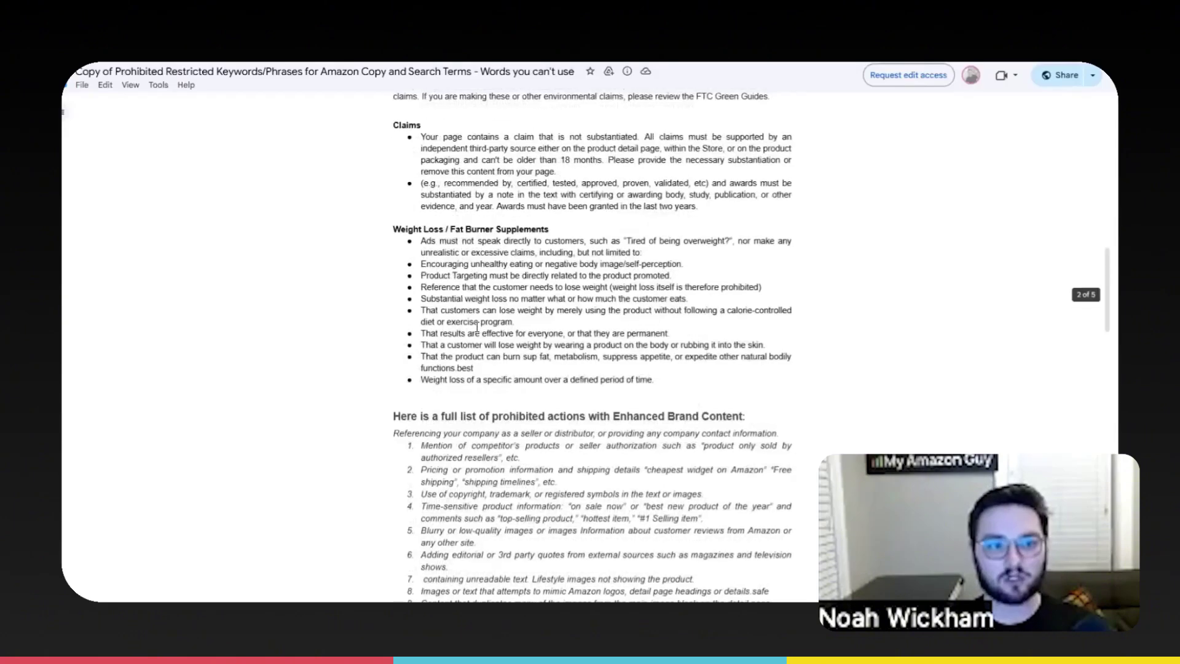
{"action": "scroll", "coordinate": [477, 328], "scroll_direction": "up", "scroll_amount": 6}
{"action": "scroll", "coordinate": [477, 328], "scroll_direction": "up", "scroll_amount": 5}
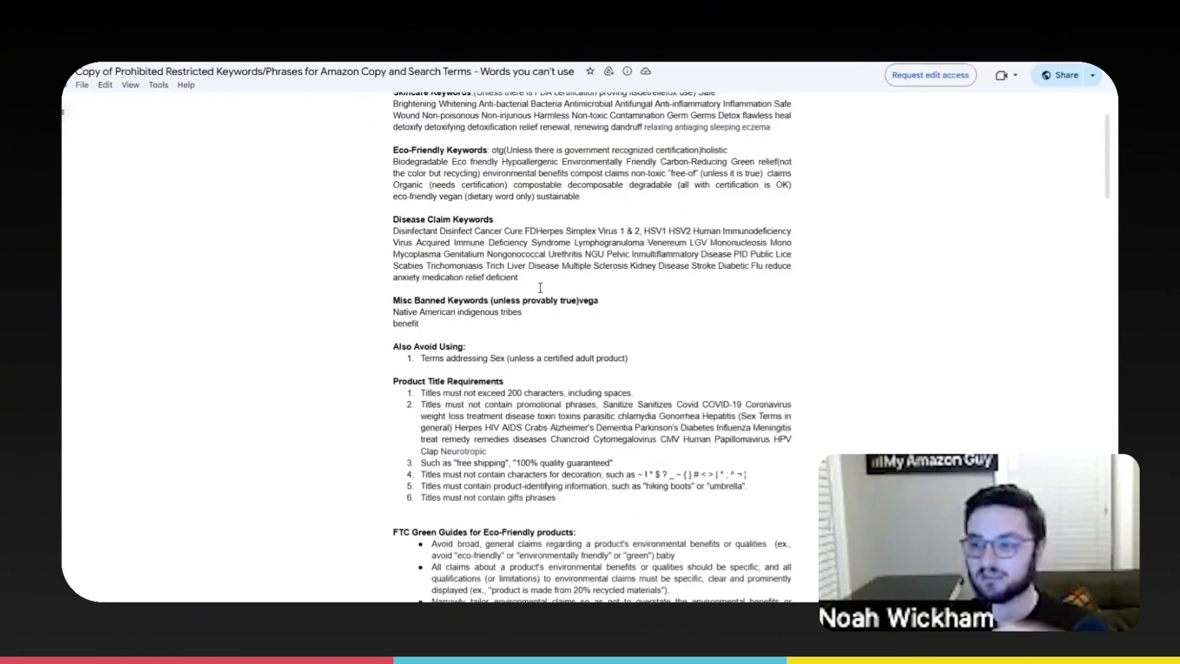
{"action": "scroll", "coordinate": [538, 297], "scroll_direction": "up", "scroll_amount": 3}
{"action": "scroll", "coordinate": [538, 297], "scroll_direction": "down", "scroll_amount": 8}
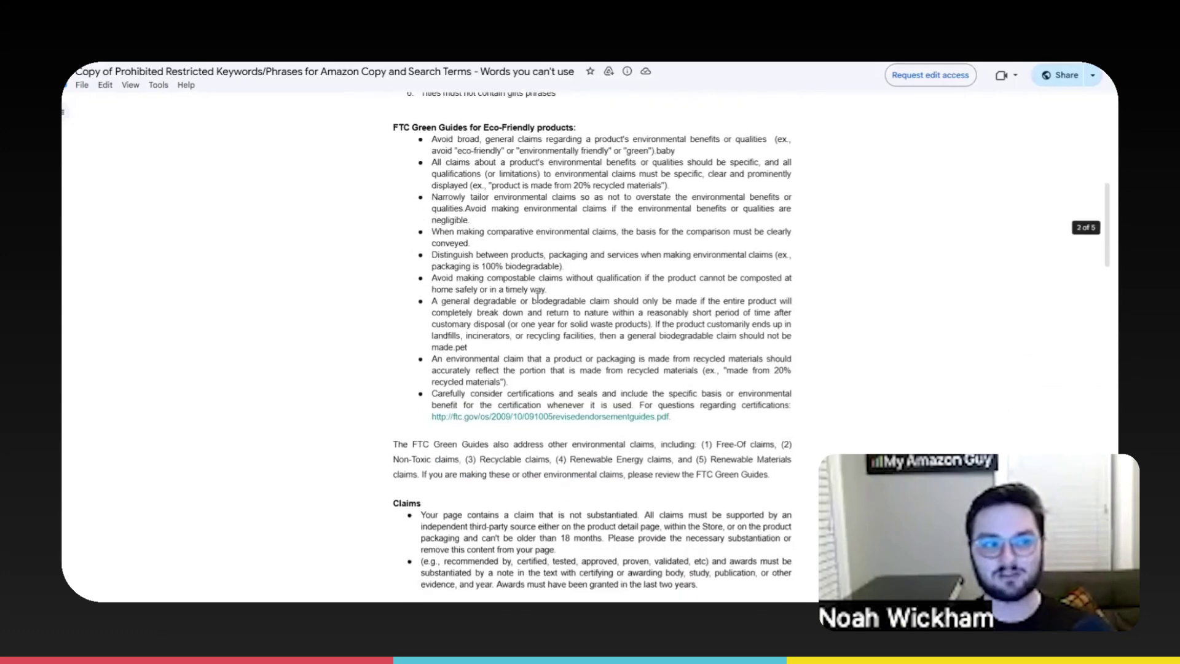
{"action": "scroll", "coordinate": [537, 297], "scroll_direction": "down", "scroll_amount": 1}
{"action": "scroll", "coordinate": [538, 297], "scroll_direction": "up", "scroll_amount": 1}
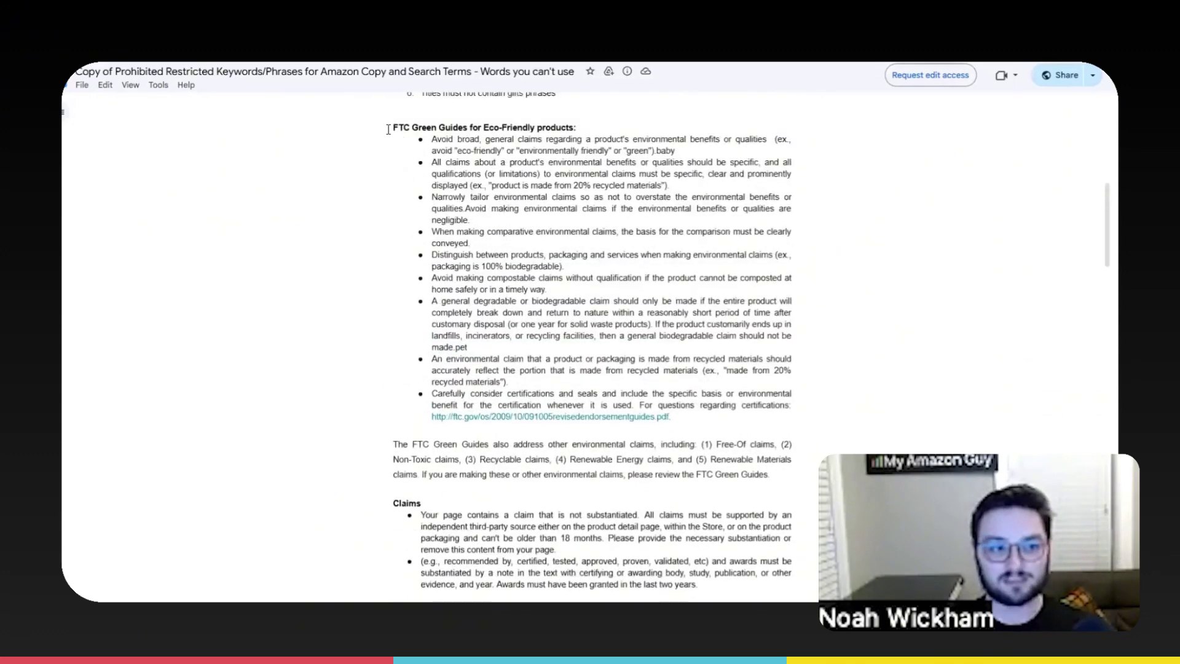
{"action": "scroll", "coordinate": [531, 328], "scroll_direction": "down", "scroll_amount": 5}
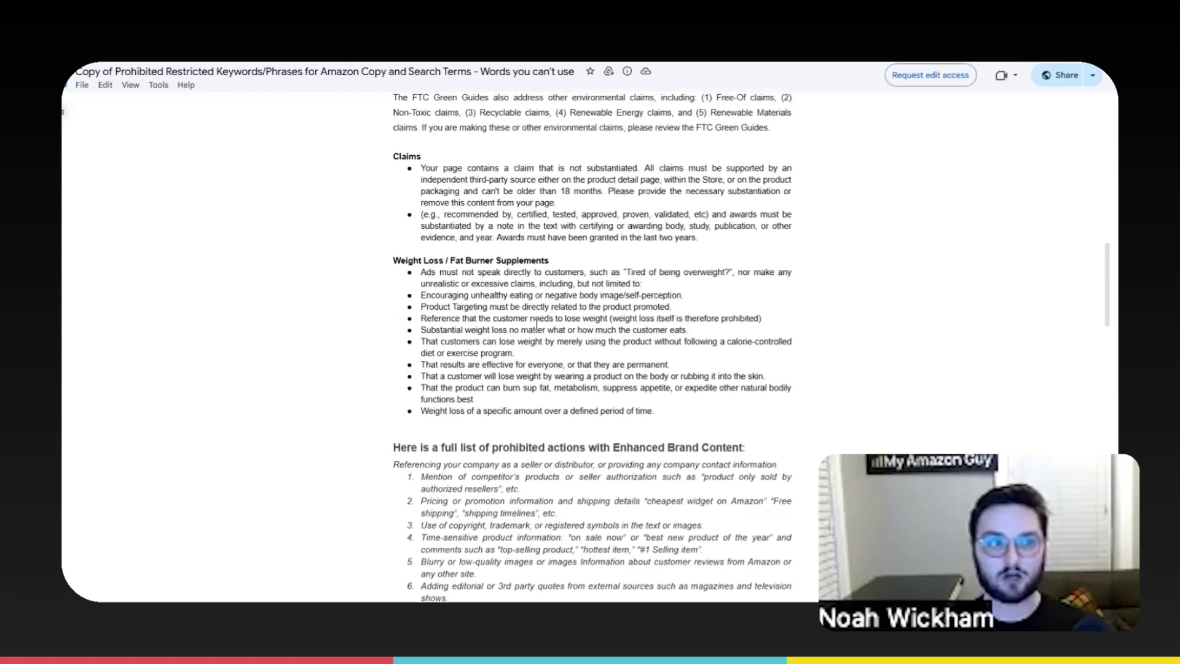
{"action": "scroll", "coordinate": [537, 325], "scroll_direction": "down", "scroll_amount": 4}
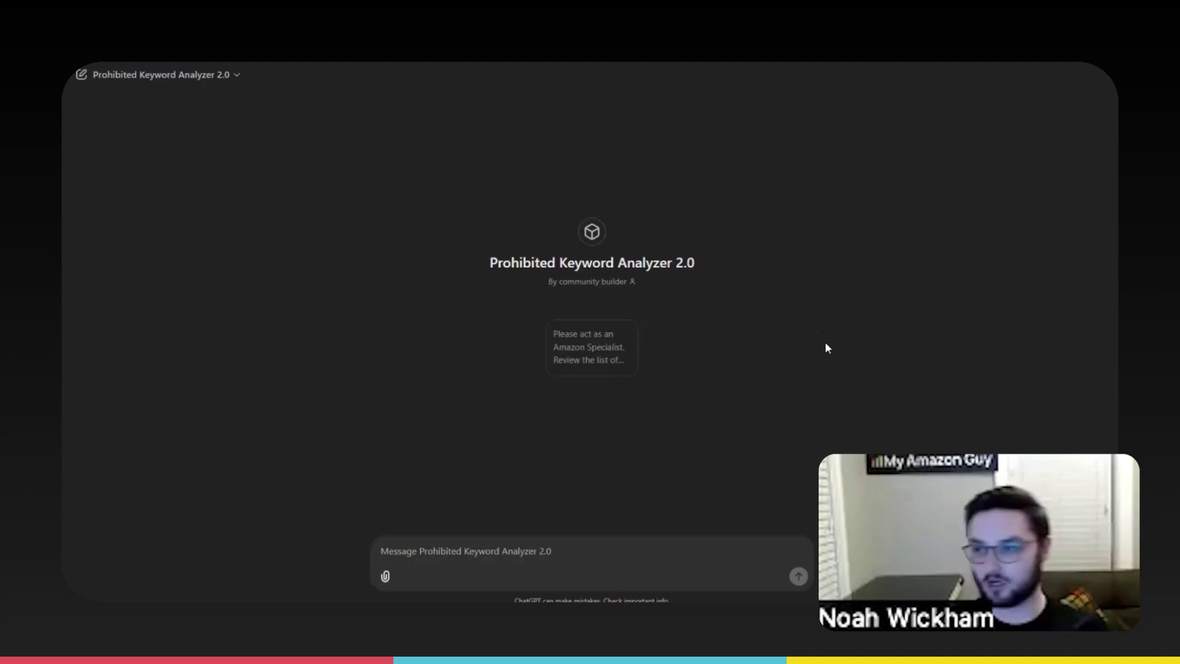
Send the starter prompt, then copy the CBD hemp oil title from the notes and submit it.
{"action": "left_click", "coordinate": [601, 348]}
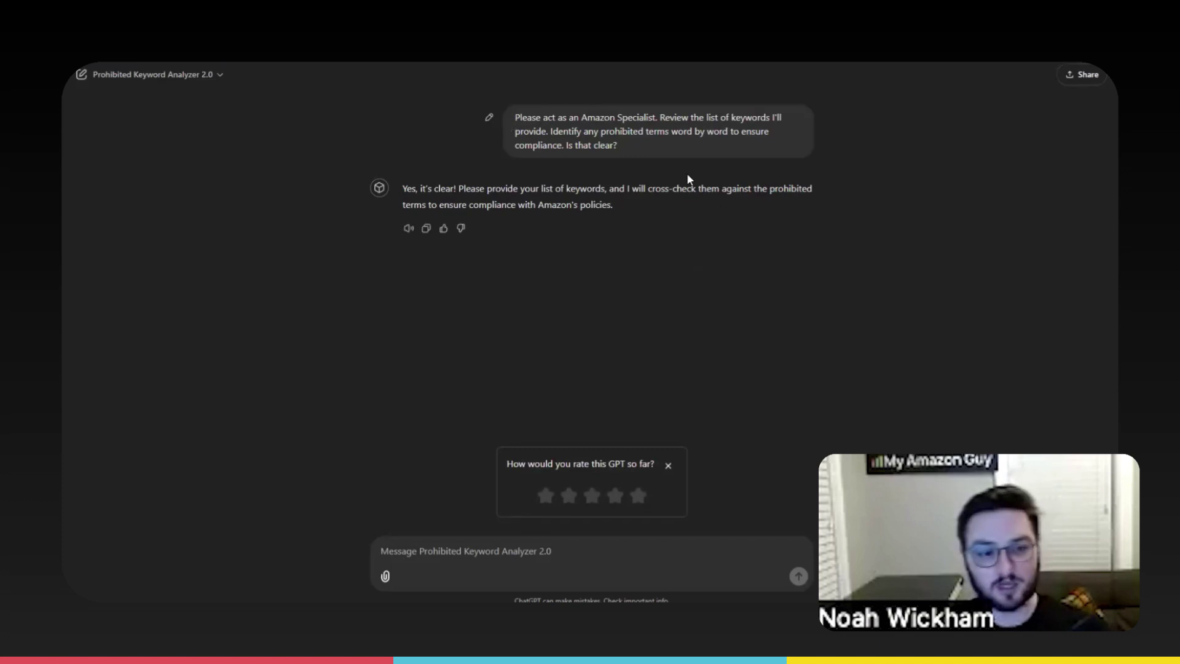
{"action": "key", "text": "alt+Tab"}
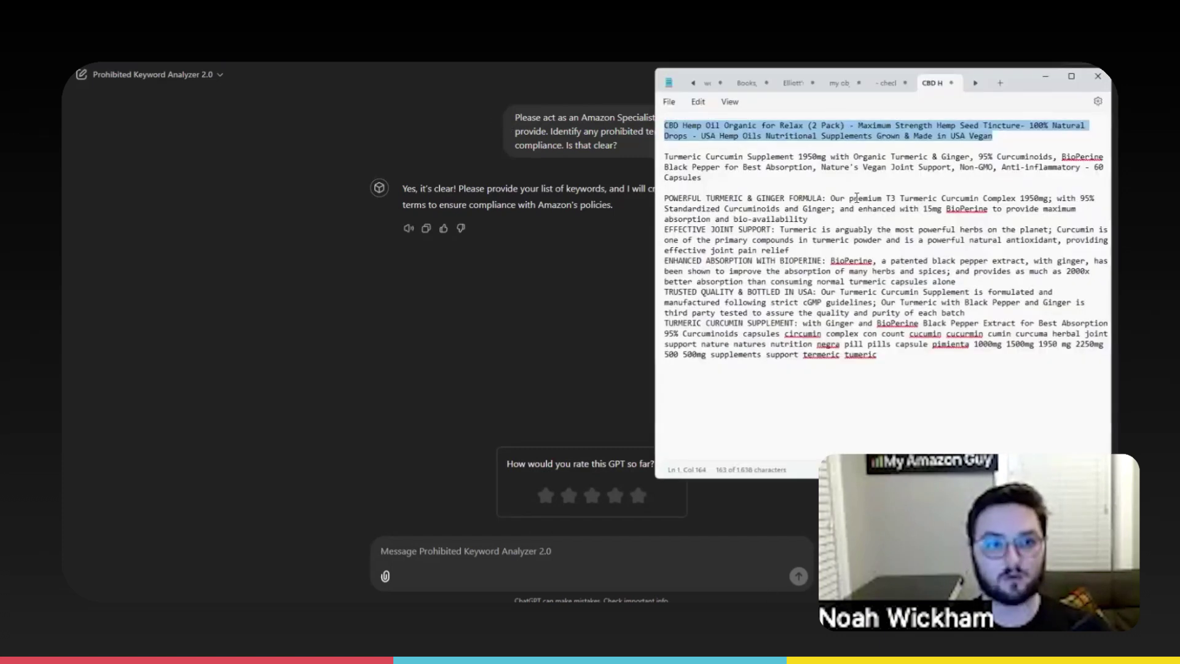
{"action": "left_click", "coordinate": [851, 149]}
{"action": "left_click_drag", "start_coordinate": [850, 149], "coordinate": [664, 125]}
{"action": "key", "text": "ctrl+c"}
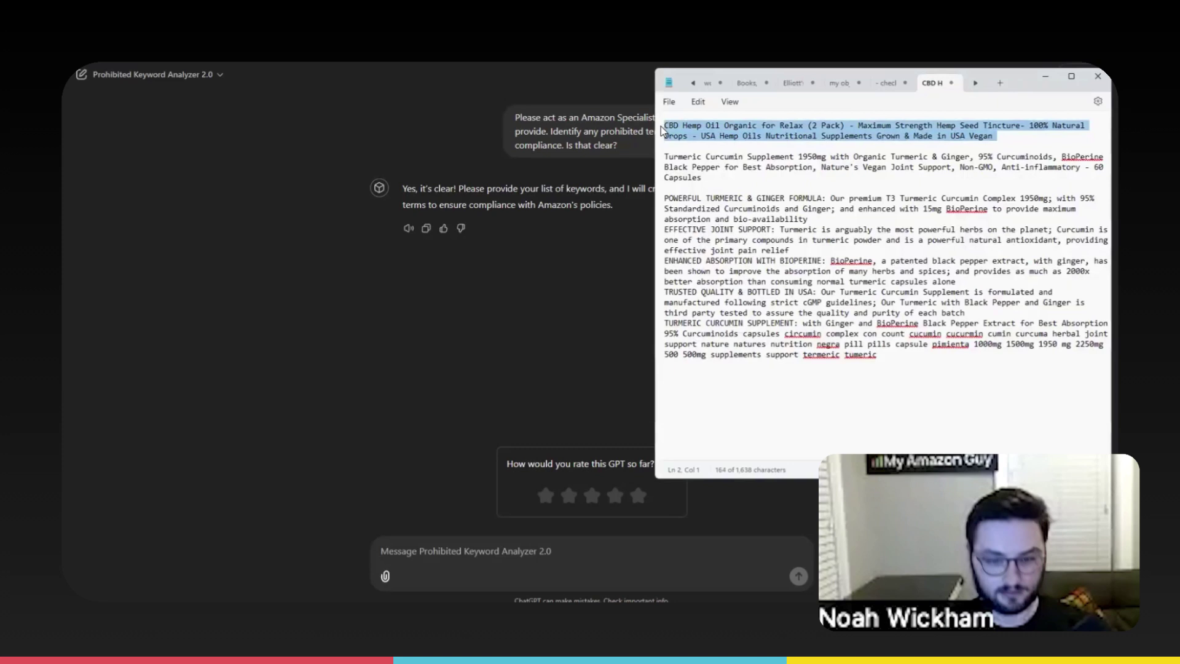
{"action": "left_click", "coordinate": [527, 559]}
{"action": "key", "text": "ctrl+v"}
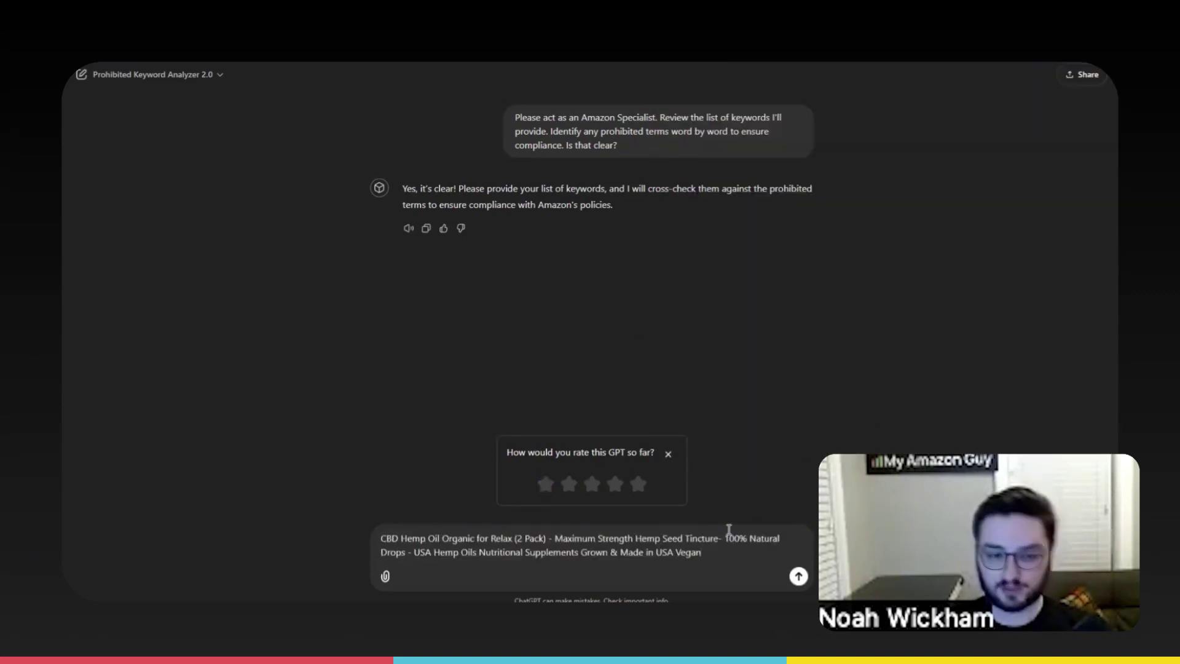
{"action": "key", "text": "Return"}
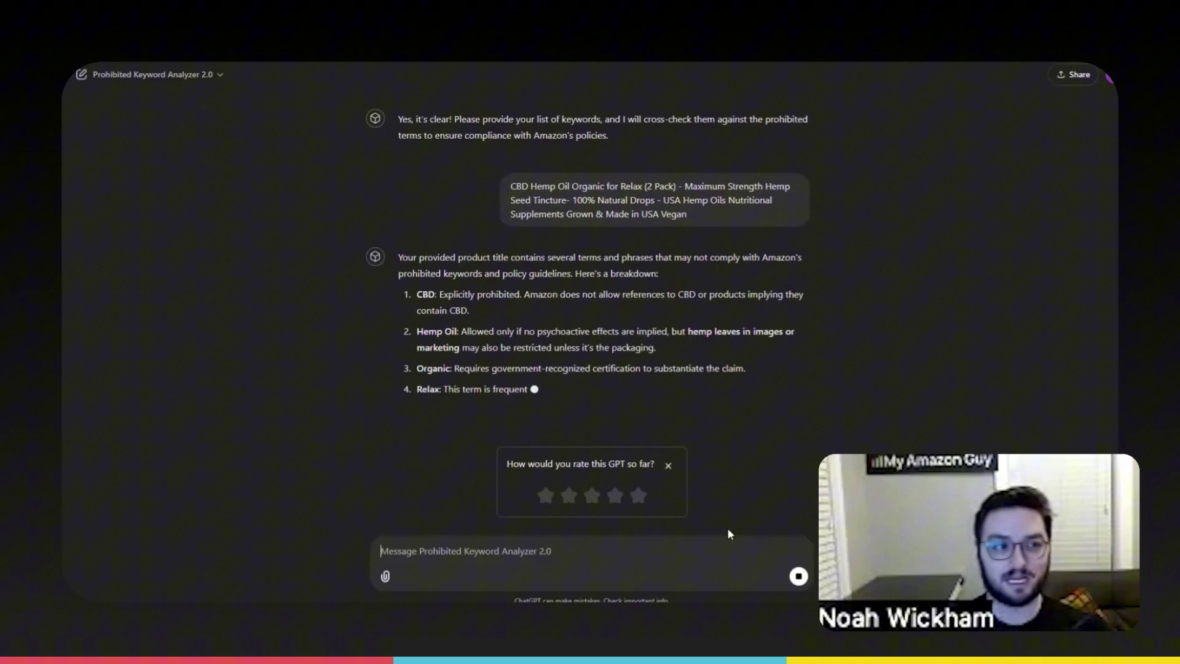
Dismiss the rating popup and read through the eight flagged title terms and recommendations.
{"action": "left_click", "coordinate": [668, 465]}
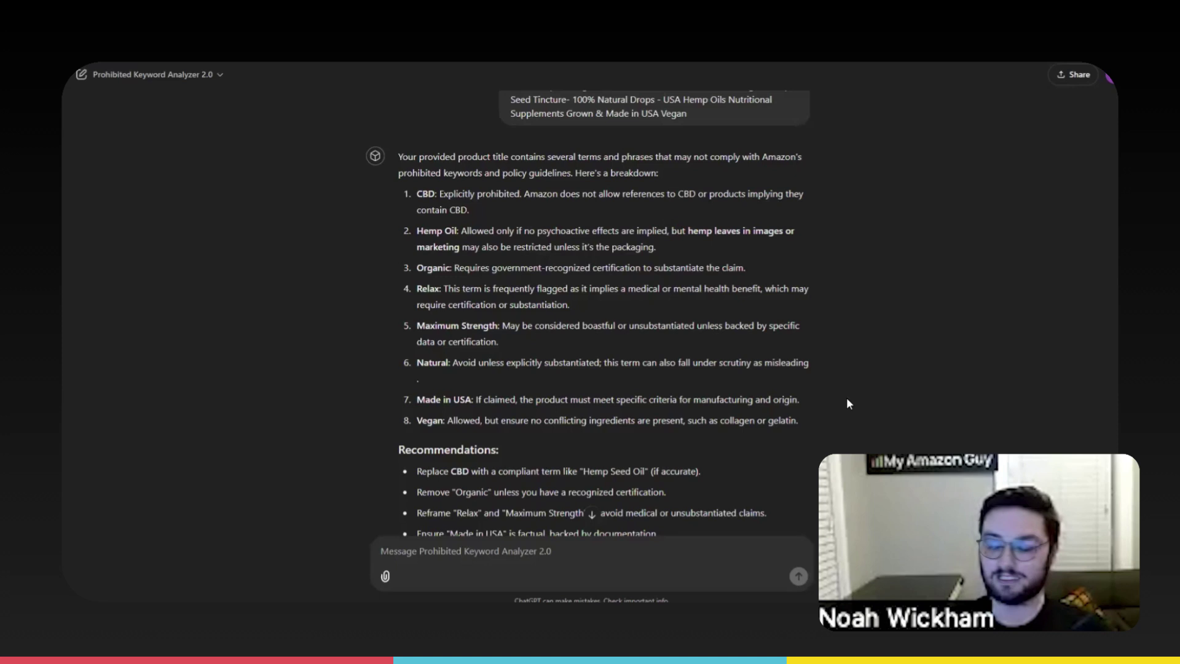
{"action": "scroll", "coordinate": [733, 391], "scroll_direction": "down", "scroll_amount": 2}
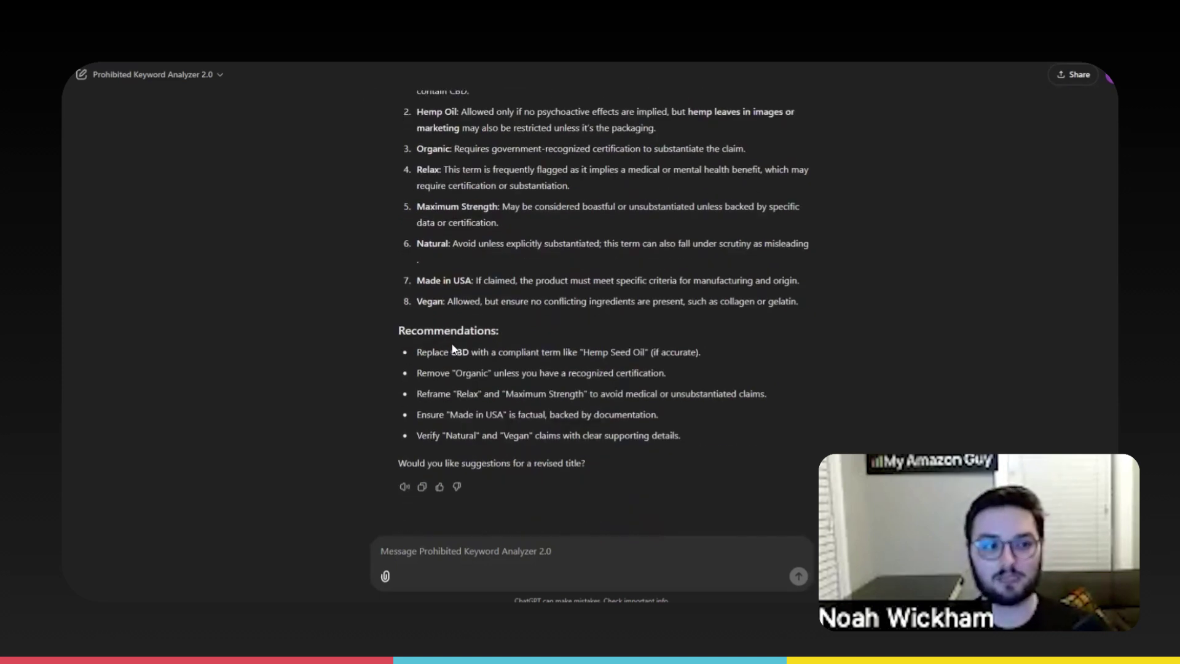
{"action": "scroll", "coordinate": [489, 426], "scroll_direction": "up", "scroll_amount": 2}
{"action": "scroll", "coordinate": [495, 396], "scroll_direction": "down", "scroll_amount": 1}
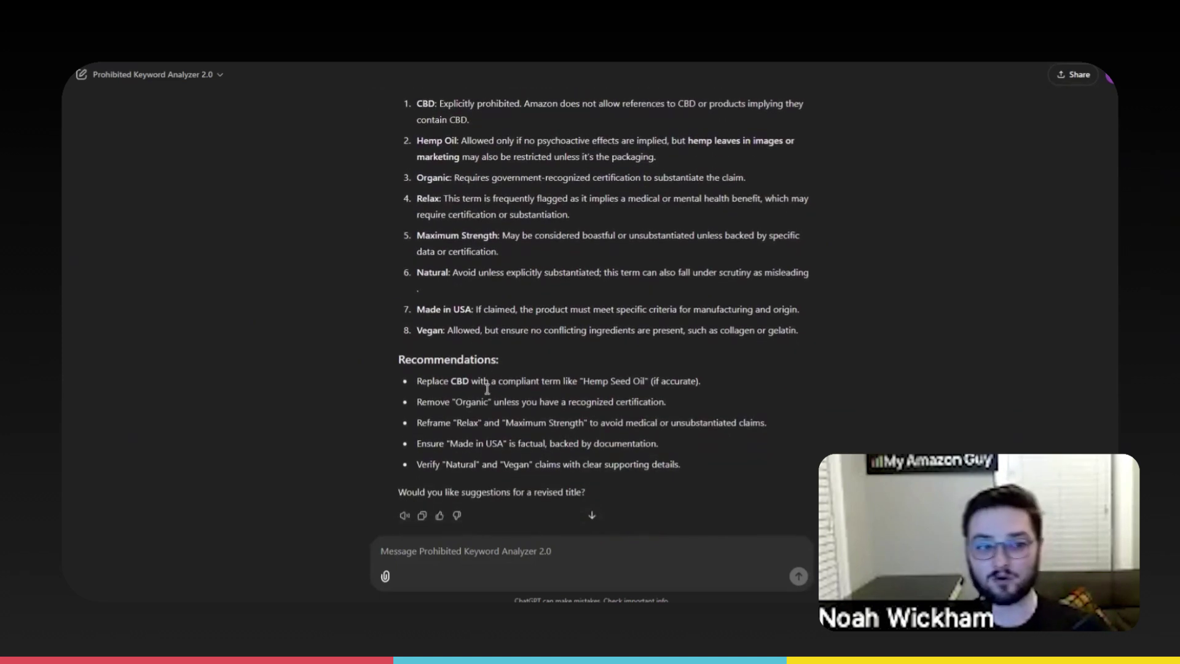
{"action": "scroll", "coordinate": [488, 389], "scroll_direction": "down", "scroll_amount": 1}
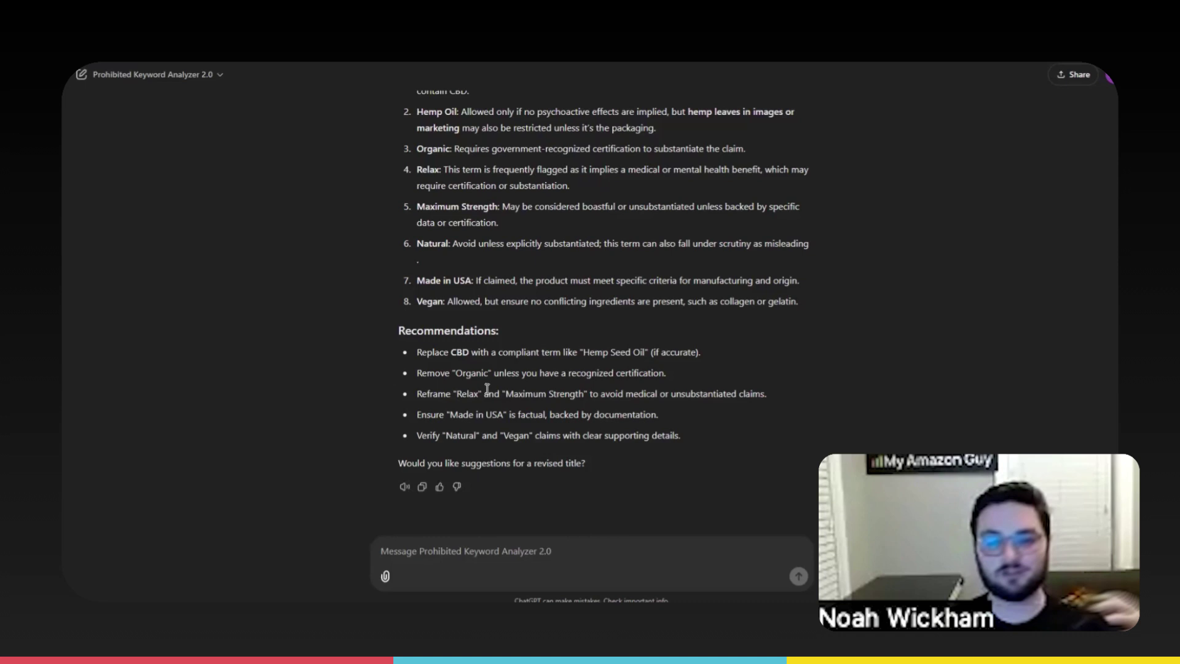
Copy the turmeric bullet points from the notes and submit them for compliance checking.
{"action": "key", "text": "alt+Tab"}
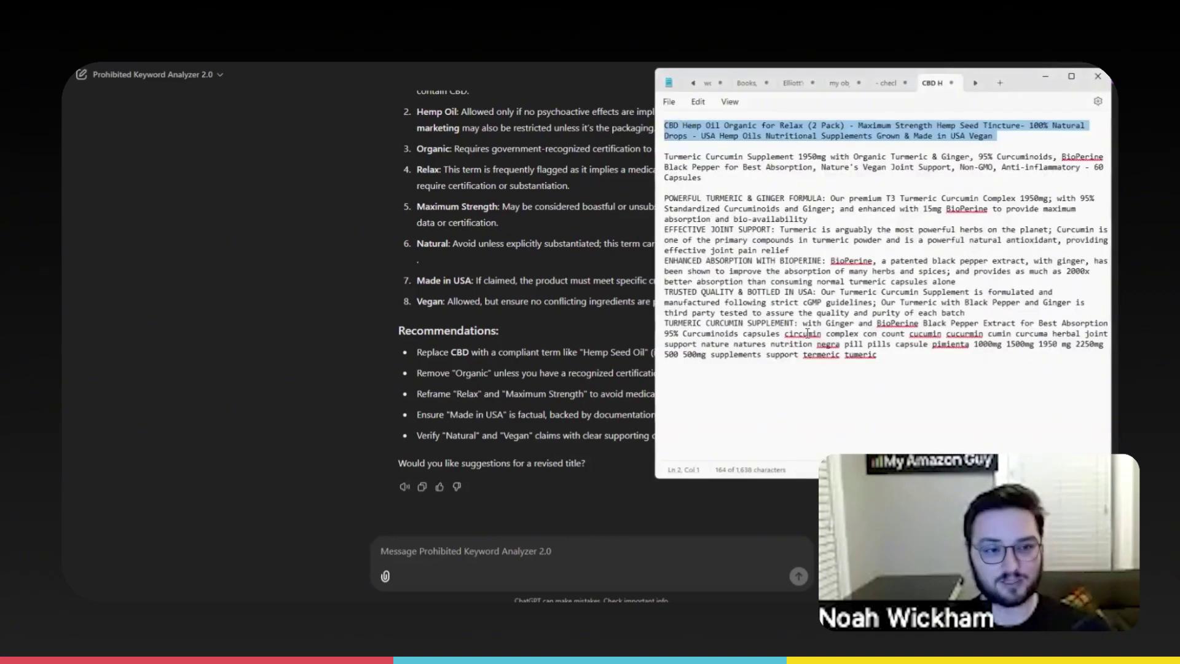
{"action": "left_click_drag", "start_coordinate": [879, 356], "coordinate": [664, 197]}
{"action": "left_click", "coordinate": [495, 552]}
{"action": "key", "text": "ctrl+v"}
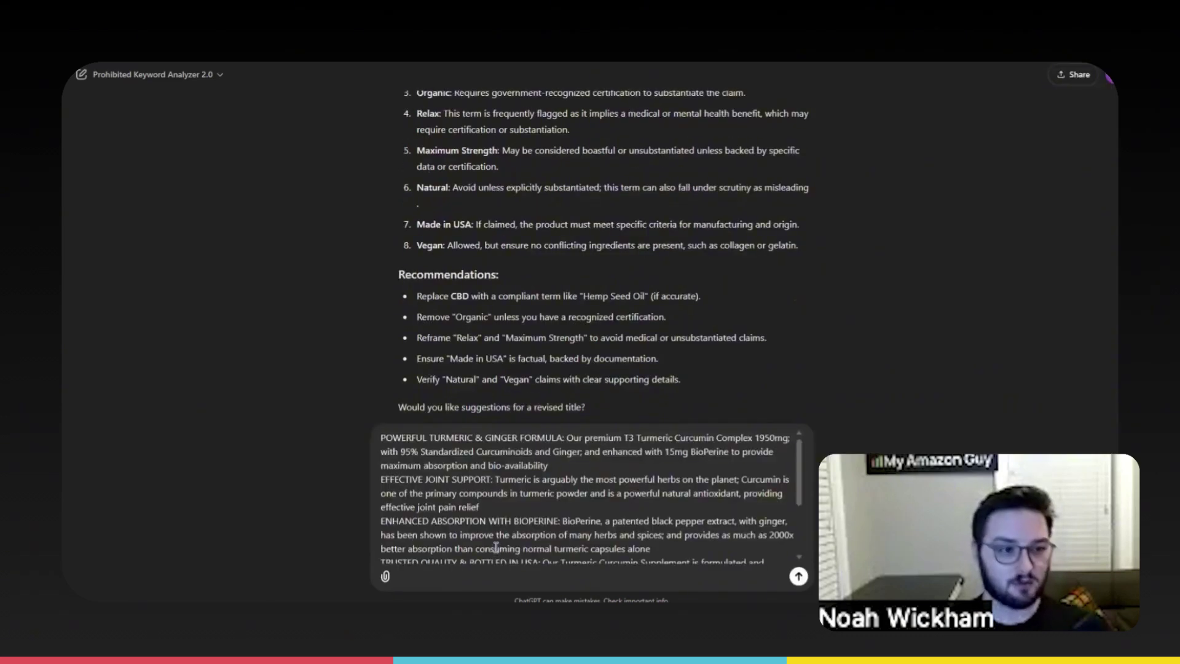
{"action": "key", "text": "Return"}
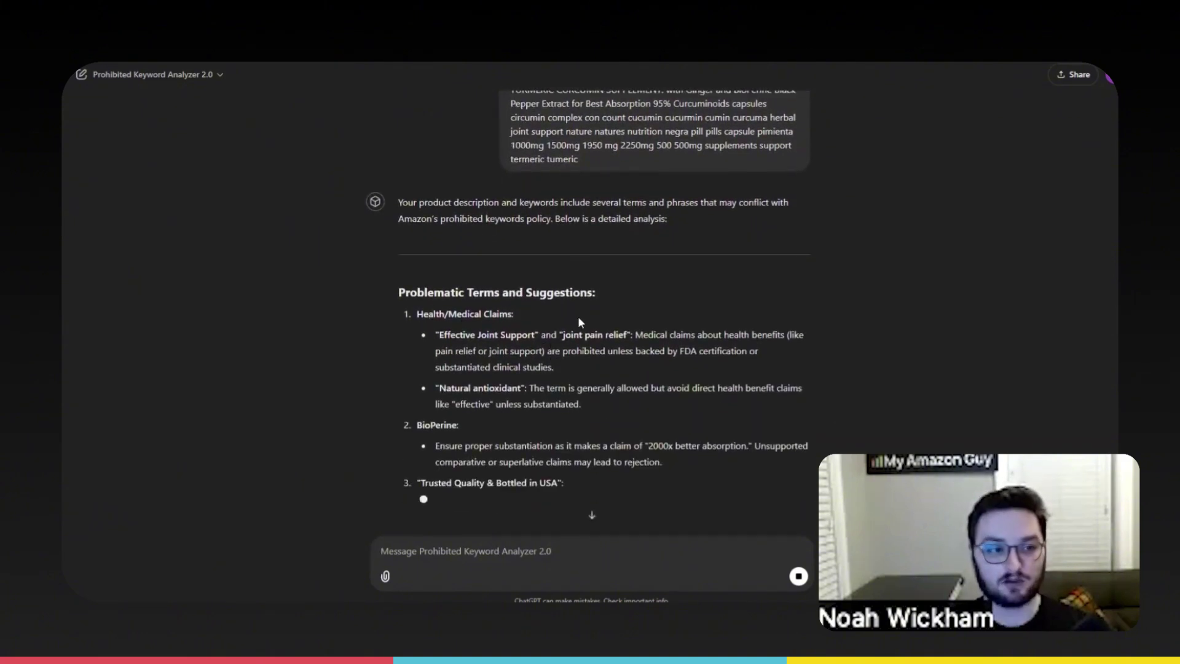
Highlight the flagged 'Effective Joint Support', 'joint pain relief' and Health/Medical Claims heading in the reply.
{"action": "left_click_drag", "start_coordinate": [440, 336], "coordinate": [533, 336]}
{"action": "left_click", "coordinate": [555, 340]}
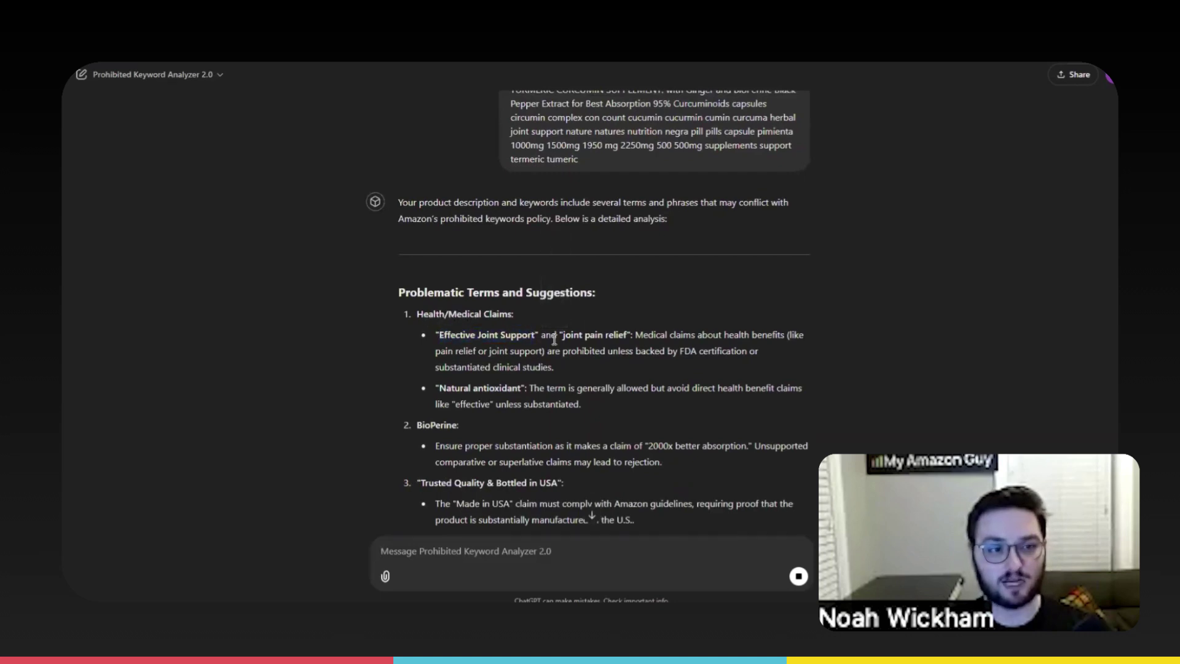
{"action": "left_click_drag", "start_coordinate": [563, 335], "coordinate": [629, 335]}
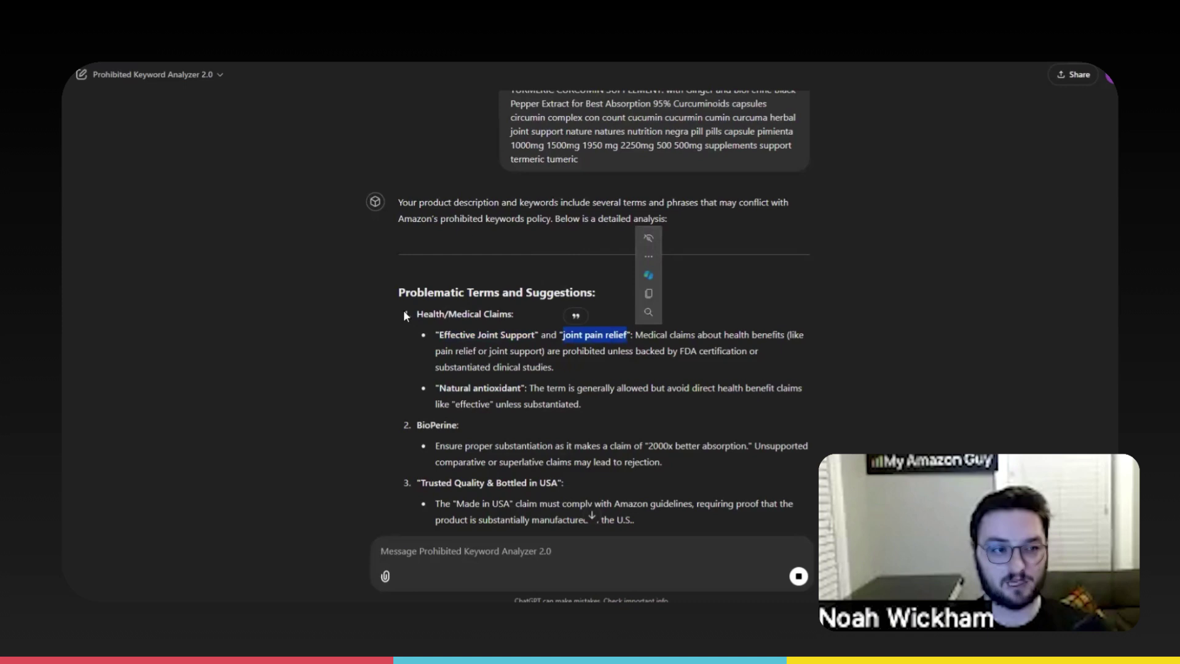
{"action": "mouse_move", "coordinate": [420, 314]}
{"action": "left_mouse_down"}
{"action": "mouse_move", "coordinate": [514, 310]}
{"action": "mouse_move", "coordinate": [522, 320]}
{"action": "left_mouse_up"}
{"action": "left_click", "coordinate": [522, 320]}
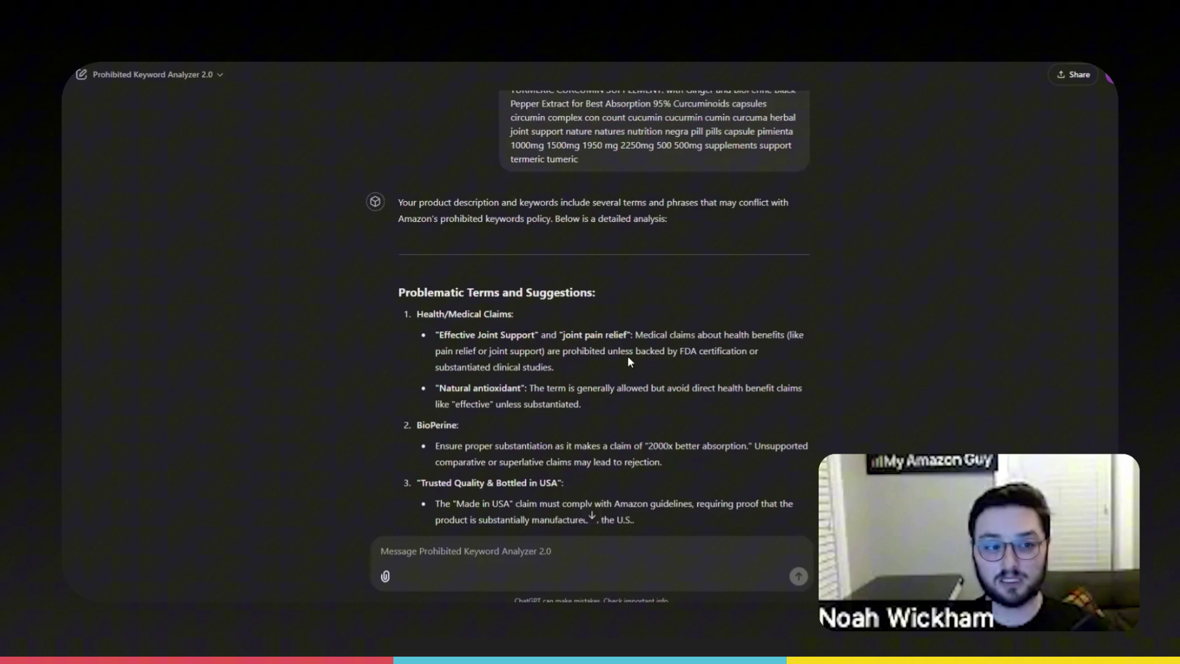
Review the Misleading or Comparative Language section, then read down to the Actionable Revisions.
{"action": "scroll", "coordinate": [628, 349], "scroll_direction": "down", "scroll_amount": 3}
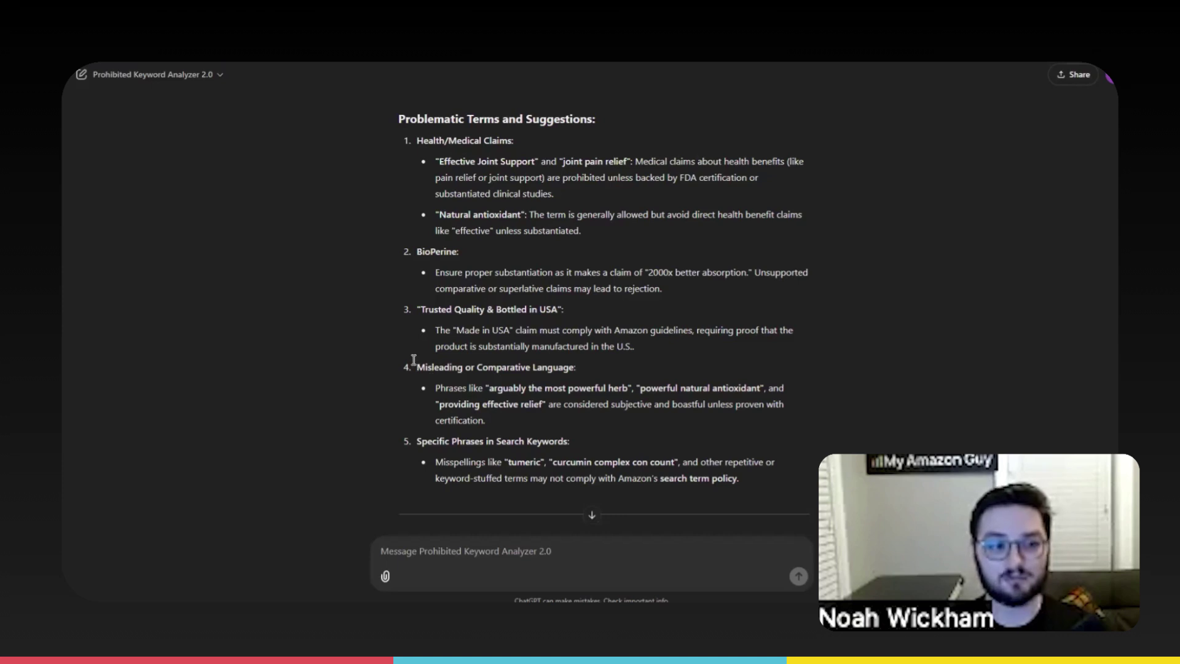
{"action": "left_click_drag", "start_coordinate": [414, 363], "coordinate": [582, 367]}
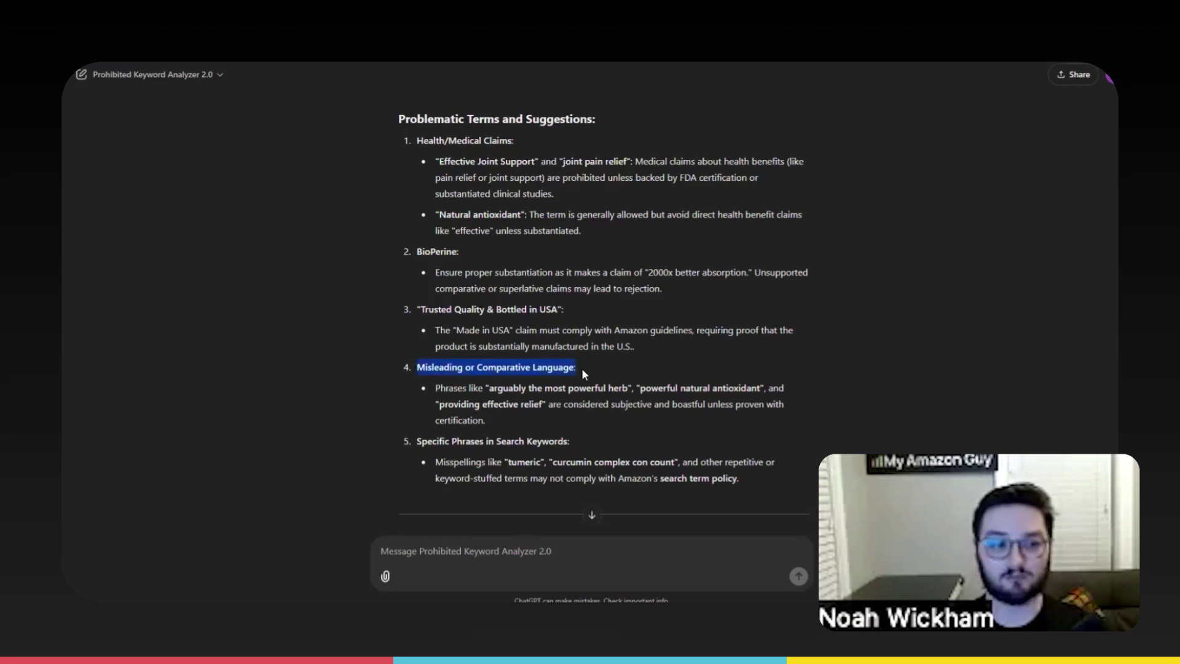
{"action": "left_click", "coordinate": [690, 388]}
{"action": "scroll", "coordinate": [690, 389], "scroll_direction": "down", "scroll_amount": 5}
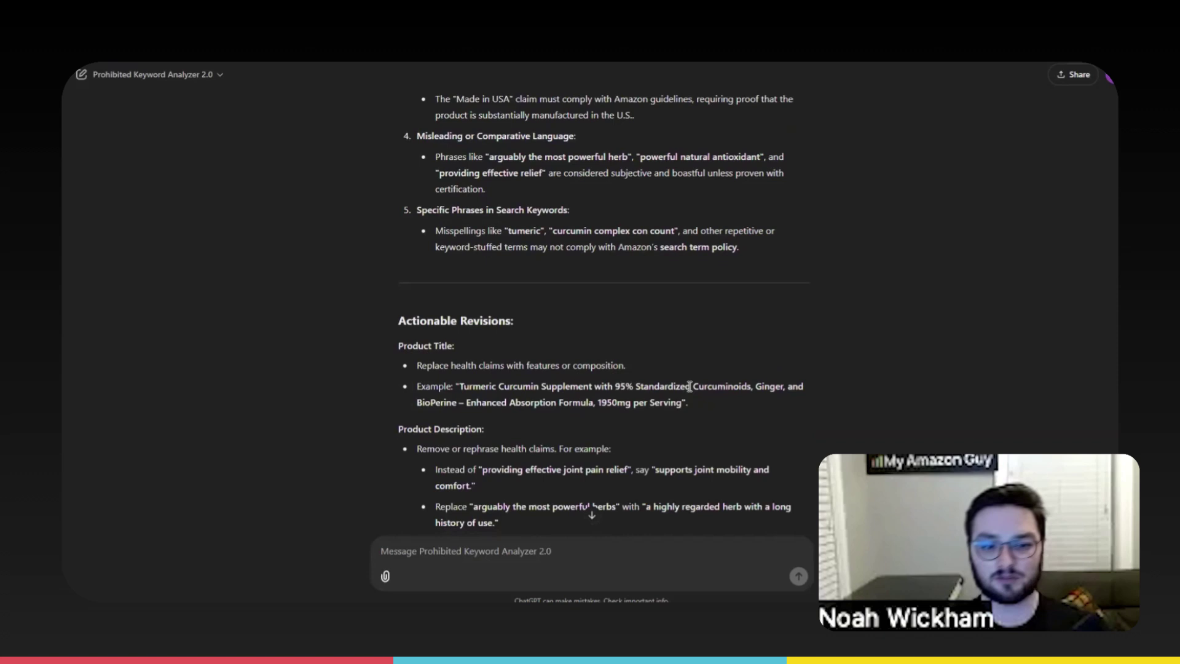
{"action": "scroll", "coordinate": [688, 381], "scroll_direction": "down", "scroll_amount": 3}
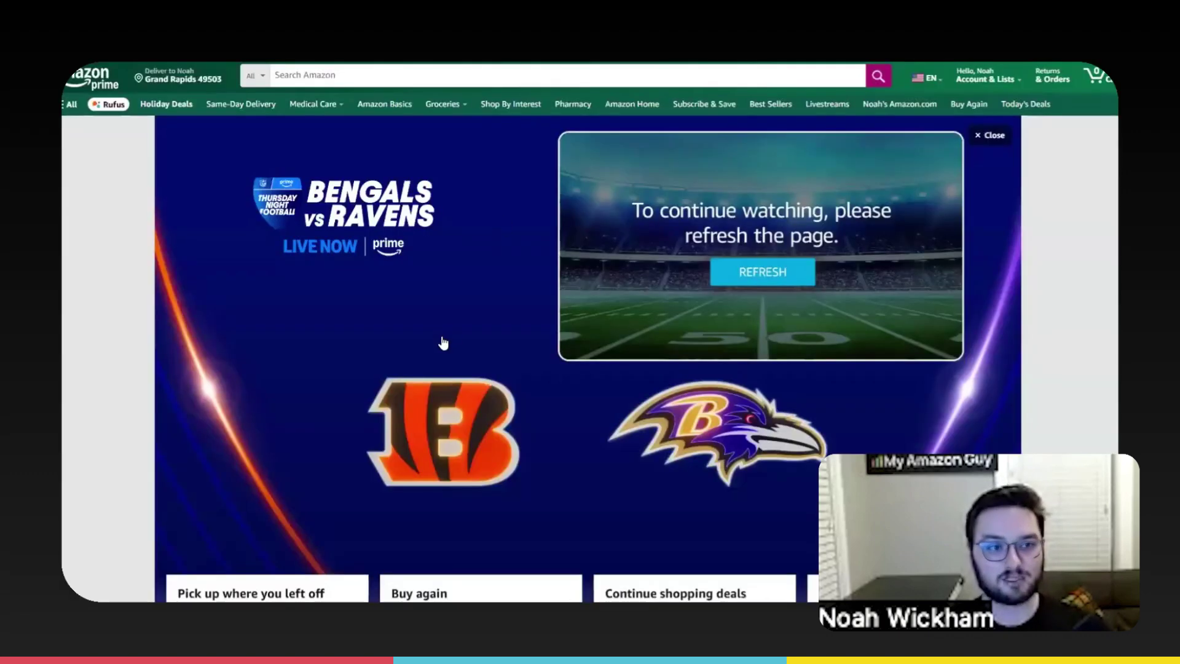
Open the RitFit leg press hack squat machine page and select its About this item bullets.
{"action": "scroll", "coordinate": [444, 342], "scroll_direction": "down", "scroll_amount": 7}
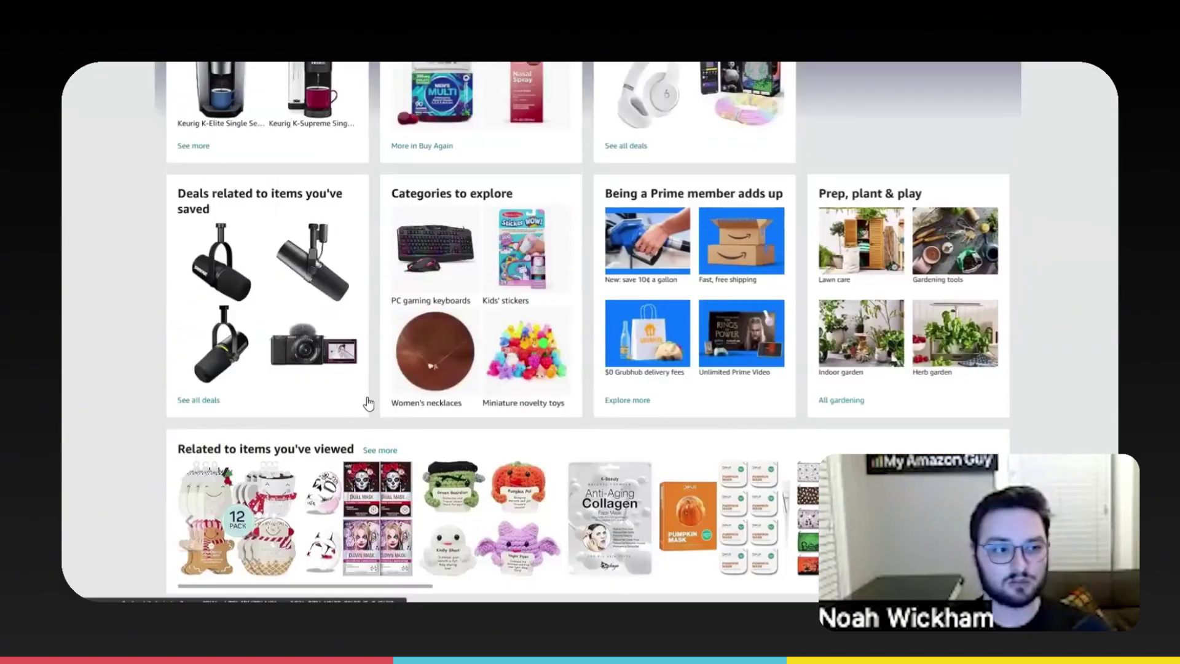
{"action": "scroll", "coordinate": [343, 415], "scroll_direction": "down", "scroll_amount": 3}
{"action": "scroll", "coordinate": [361, 474], "scroll_direction": "down", "scroll_amount": 3}
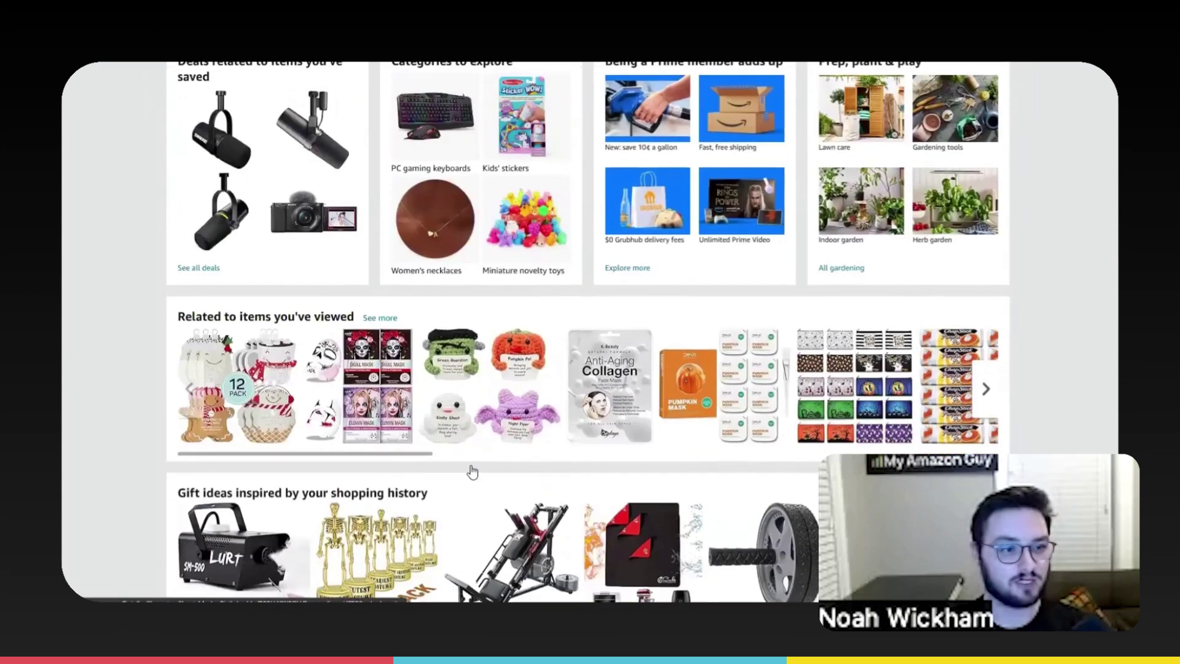
{"action": "left_click", "coordinate": [537, 357]}
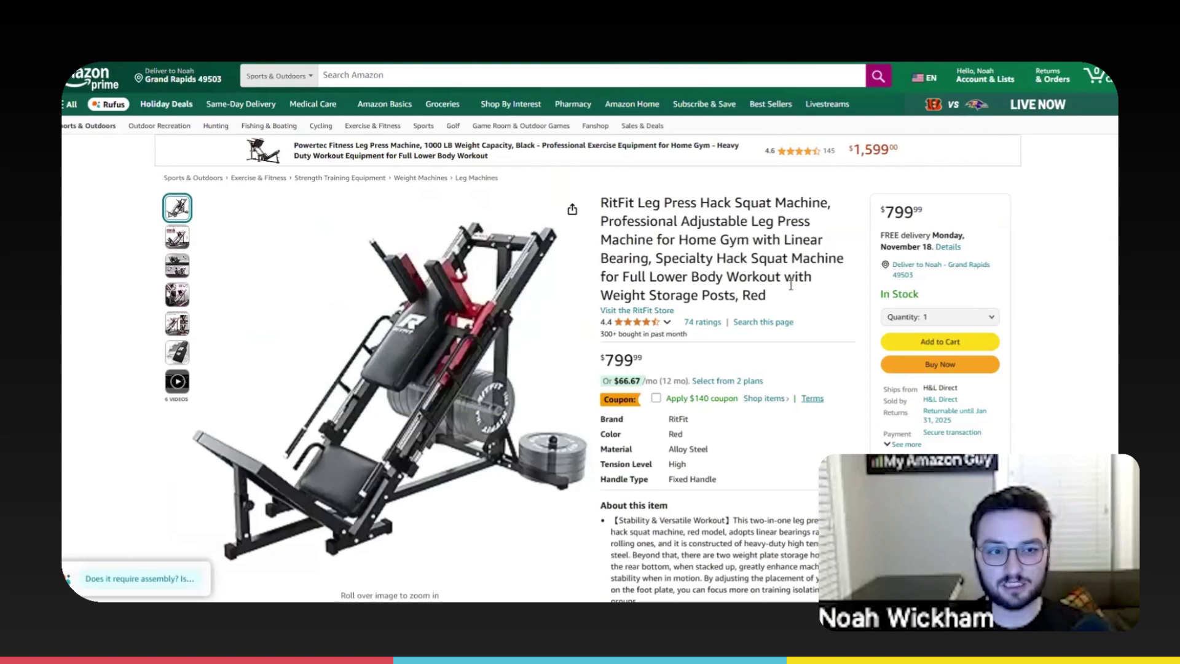
{"action": "scroll", "coordinate": [779, 298], "scroll_direction": "down", "scroll_amount": 8}
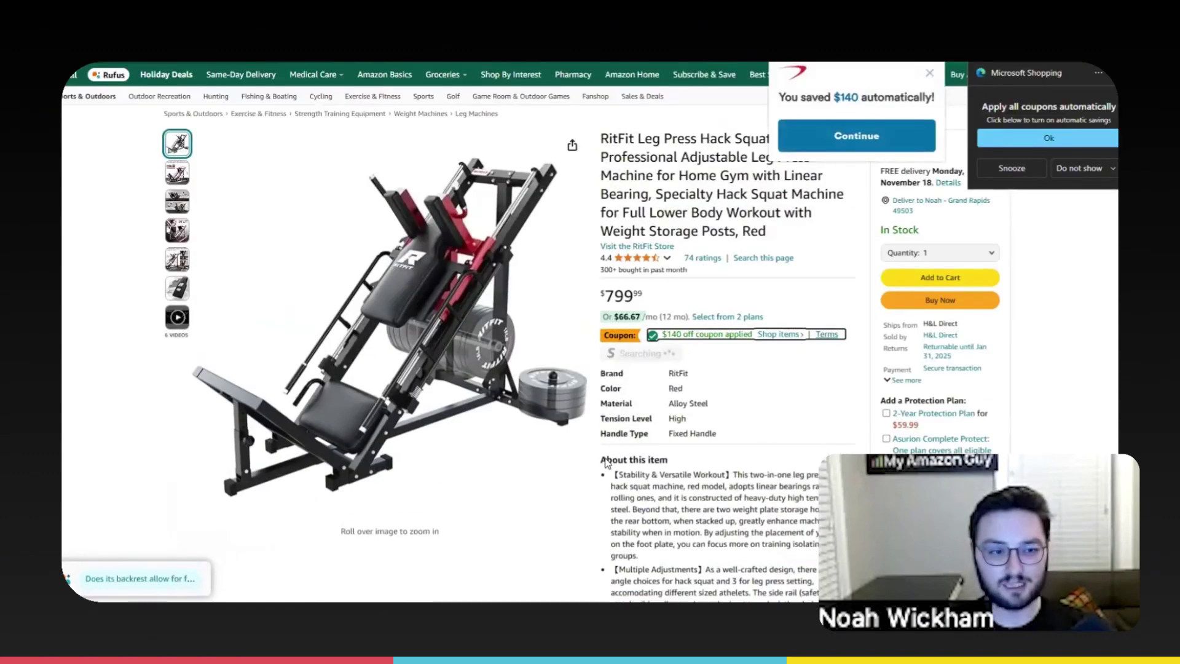
{"action": "left_click_drag", "start_coordinate": [737, 564], "coordinate": [725, 346]}
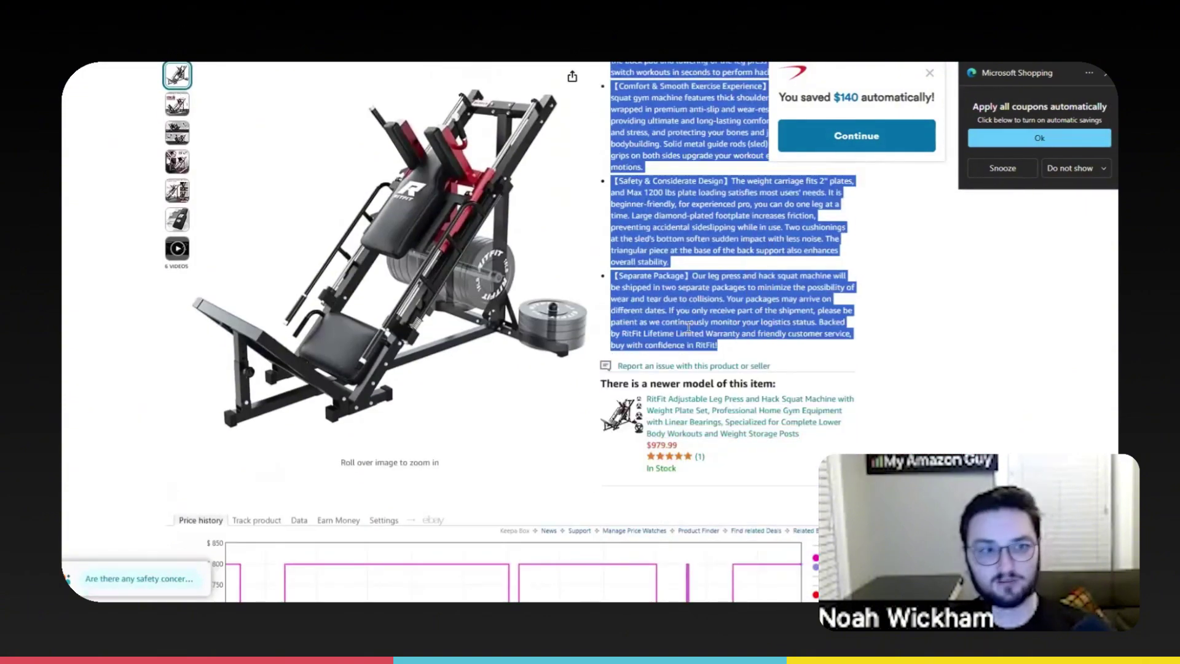
Paste the leg press About this item bullets into the analyzer chat and send them.
{"action": "key", "text": "alt+Tab"}
{"action": "key", "text": "ctrl+v"}
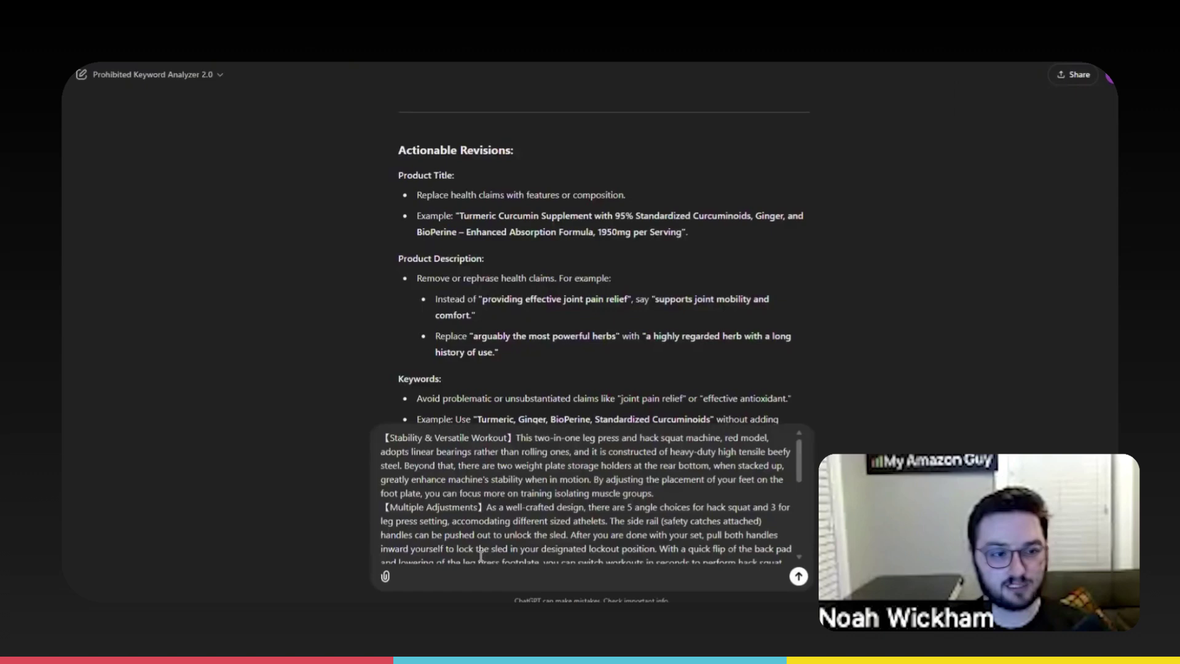
{"action": "key", "text": "Return"}
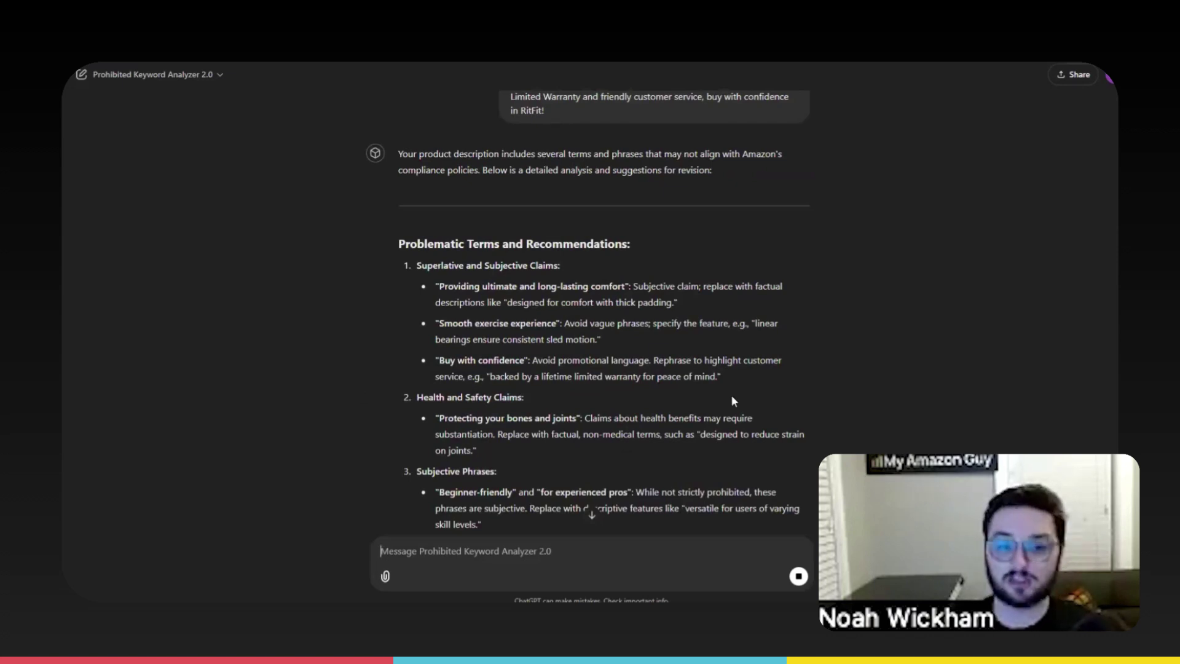
Review the reply's Warranty section, highlighting the warranty compliance explanation.
{"action": "scroll", "coordinate": [541, 399], "scroll_direction": "down", "scroll_amount": 2}
{"action": "scroll", "coordinate": [541, 394], "scroll_direction": "down", "scroll_amount": 1}
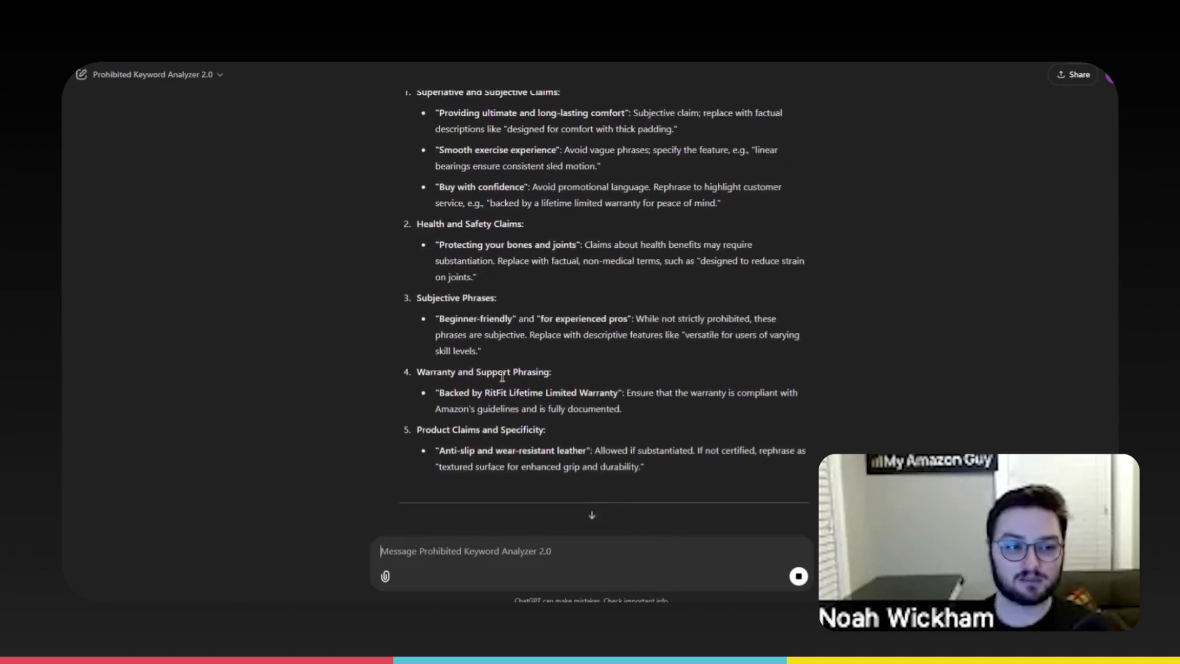
{"action": "left_click_drag", "start_coordinate": [418, 371], "coordinate": [458, 372]}
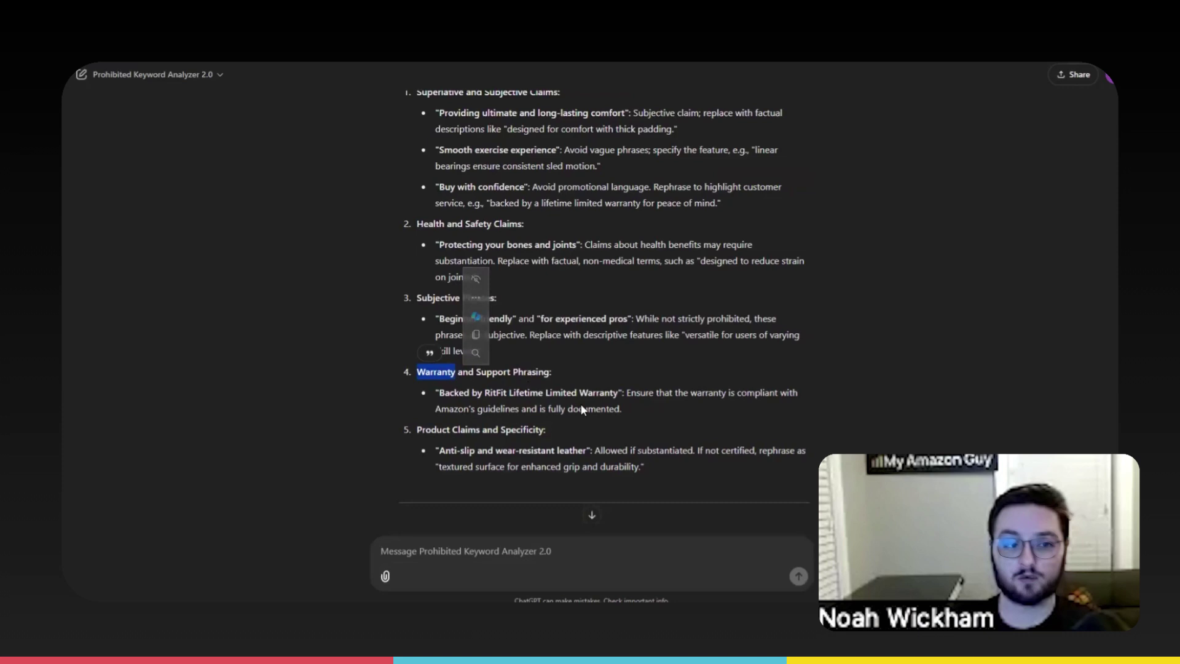
{"action": "left_click", "coordinate": [642, 407]}
{"action": "left_click_drag", "start_coordinate": [606, 415], "coordinate": [627, 395]}
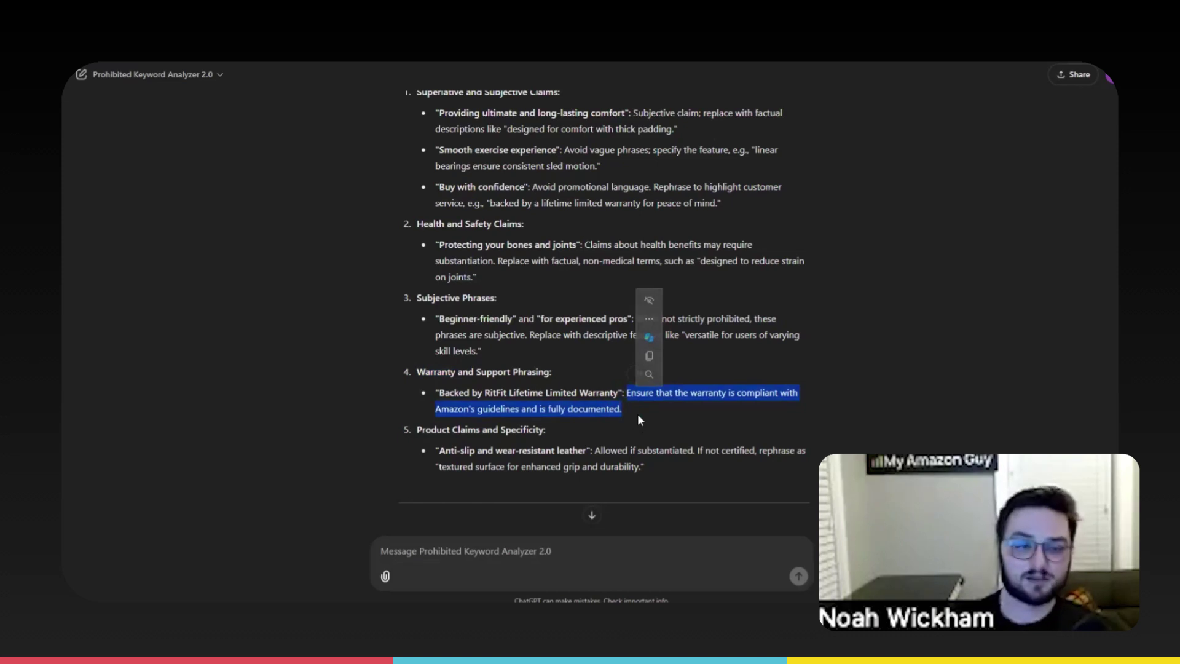
{"action": "left_click", "coordinate": [638, 416]}
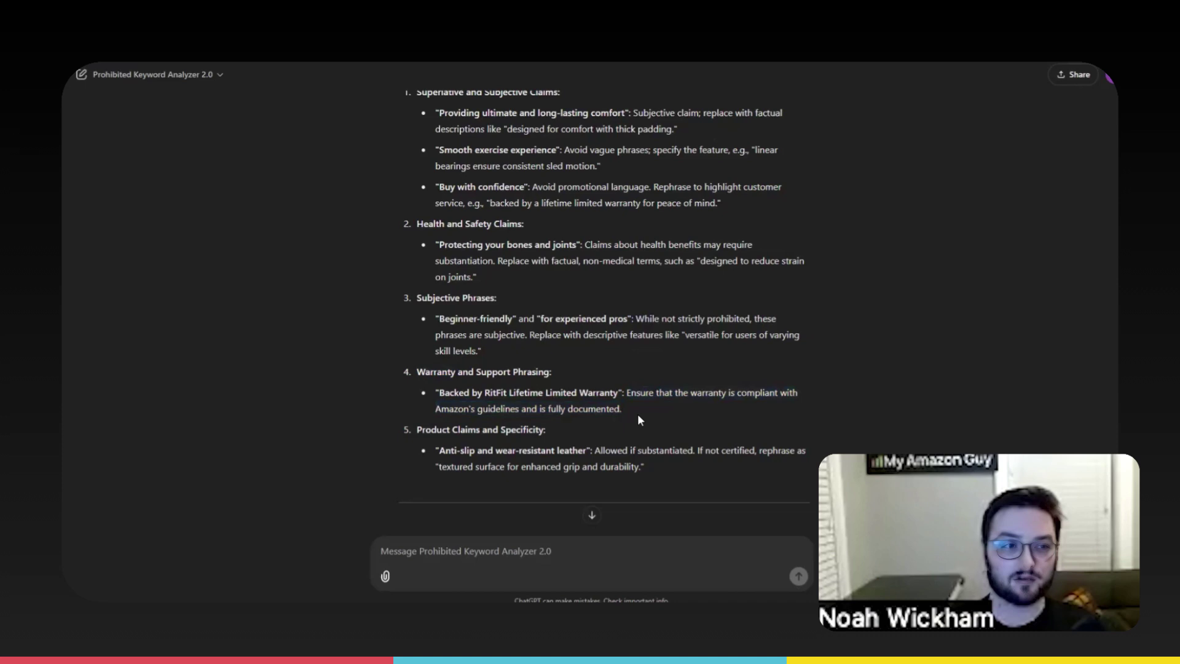